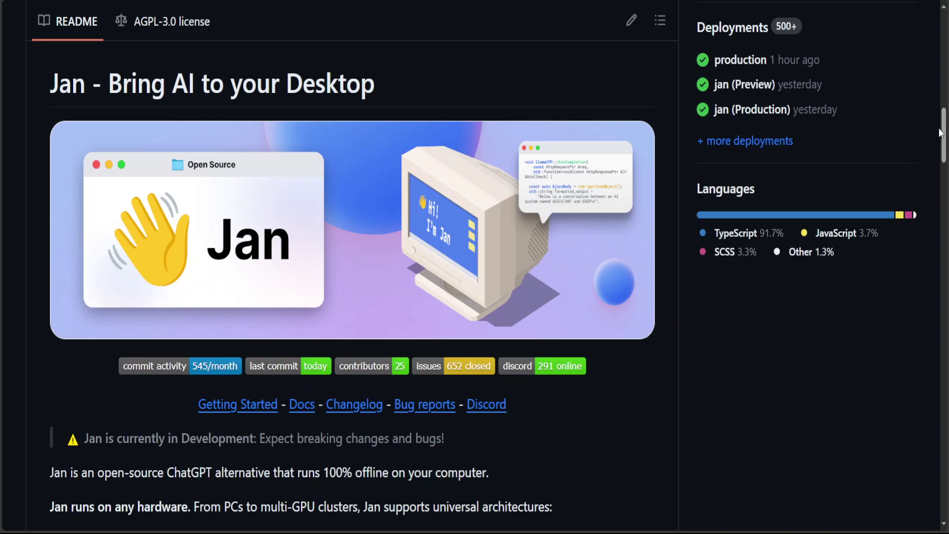
Download the stable Windows version of Jan (jan.exe) from the README's download table
left_click_drag(943, 131, 946, 185)
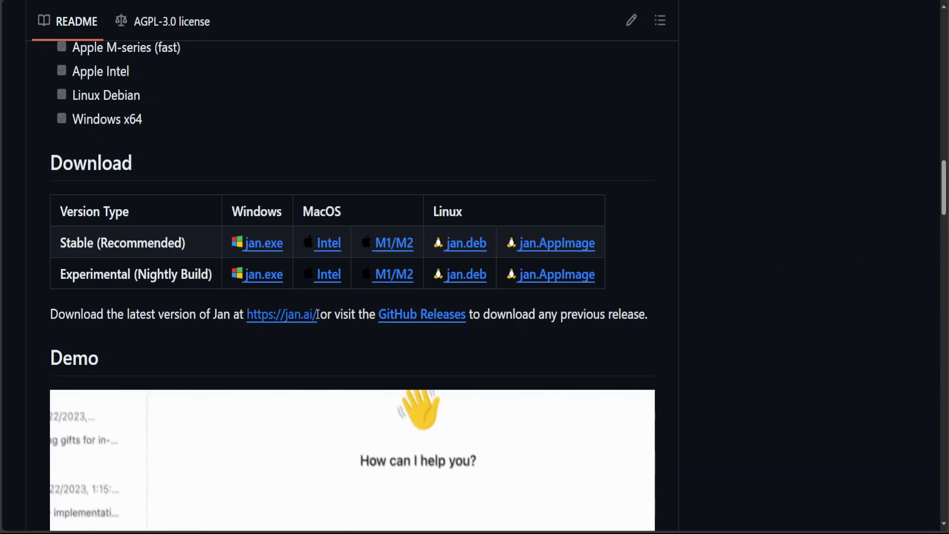
left_click(257, 248)
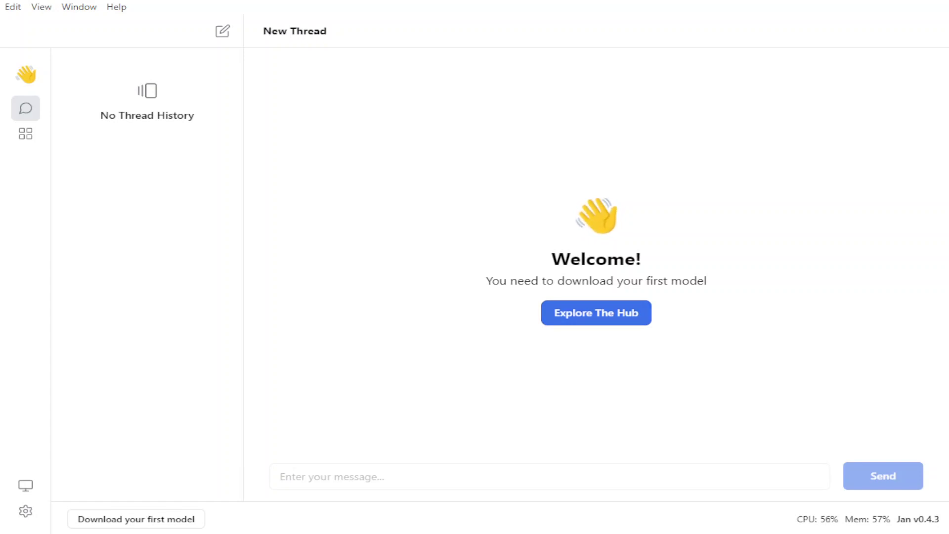
Open the model Hub and look through the available models and their download sizes
left_click(589, 319)
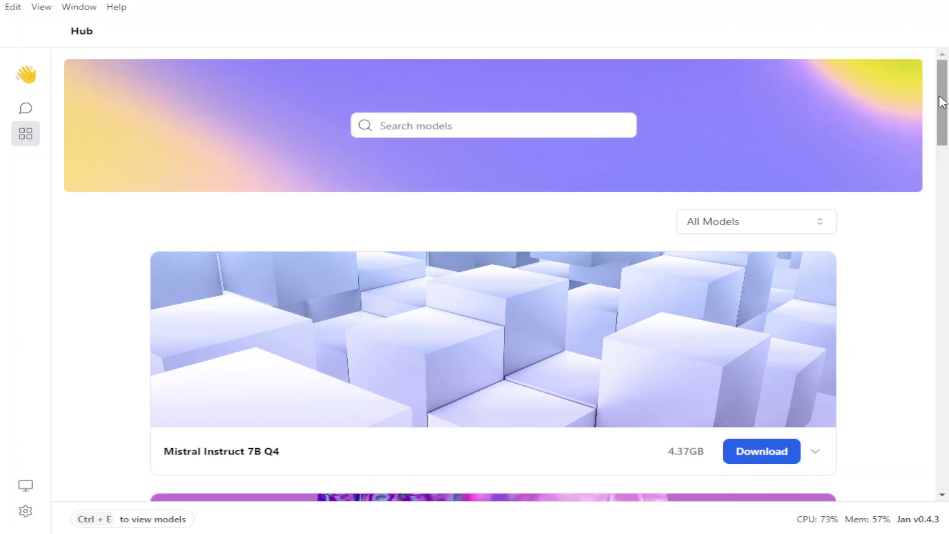
scroll(494, 275, "down", 2)
scroll(494, 274, "up", 2)
scroll(494, 274, "down", 5)
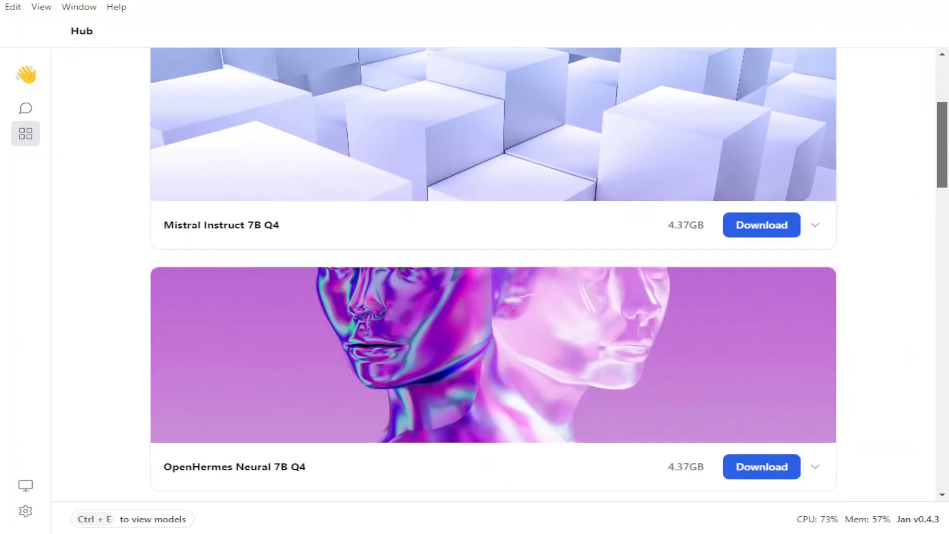
scroll(203, 125, "up", 5)
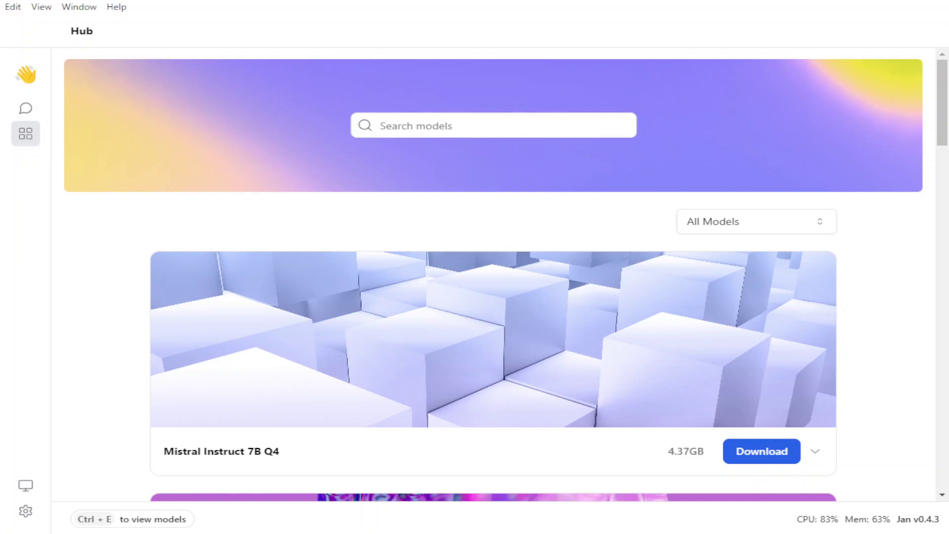
left_click_drag(944, 116, 939, 388)
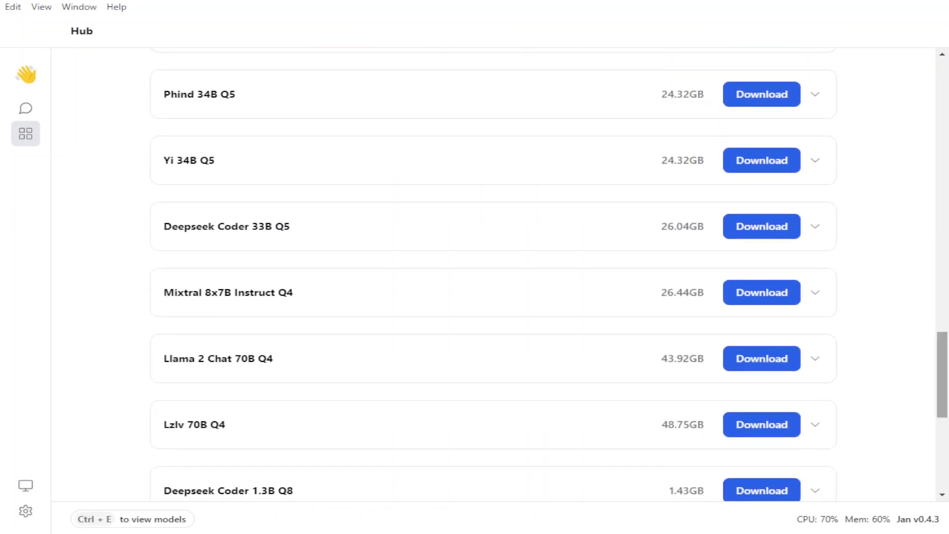
scroll(495, 275, "up", 3)
scroll(494, 274, "up", 10)
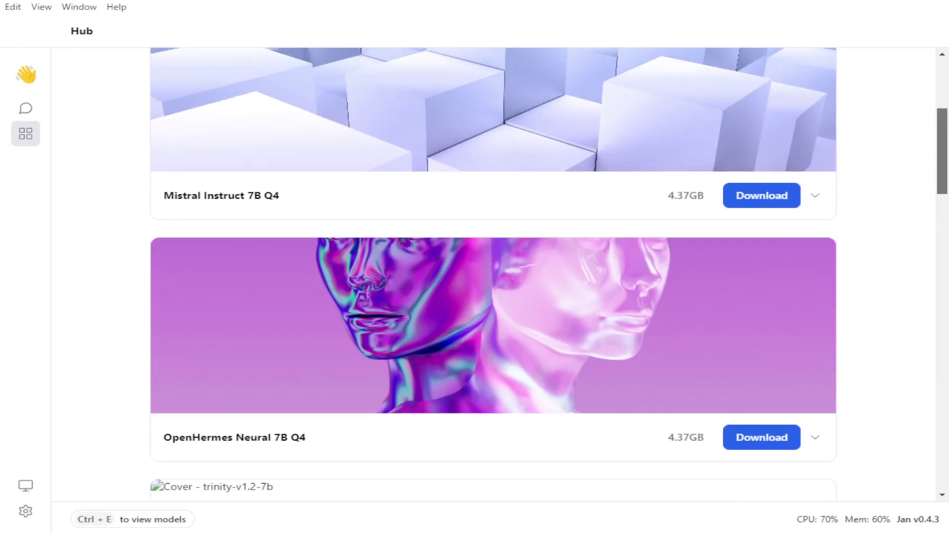
scroll(860, 163, "up", 4)
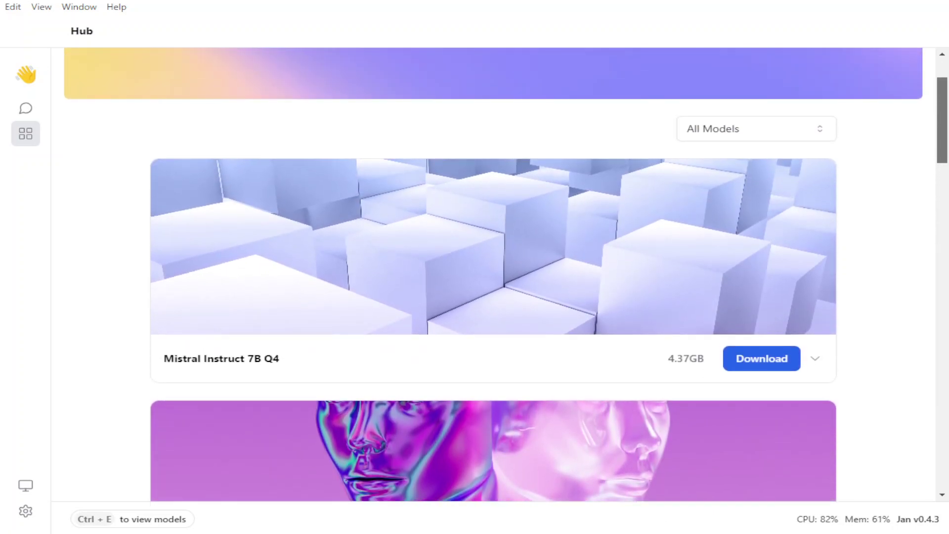
Check the Hub's model filter options without changing the filter, and look over the first models again
left_click(758, 179)
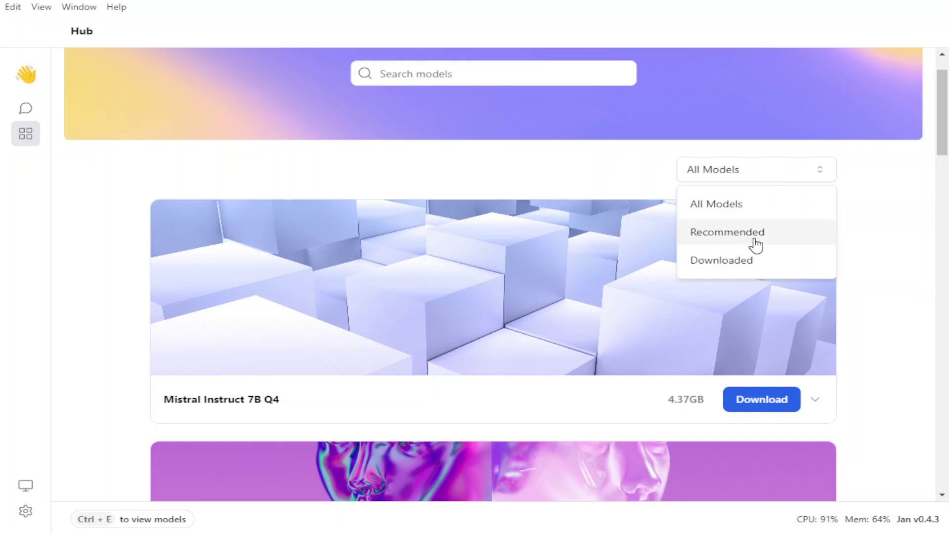
left_click(900, 218)
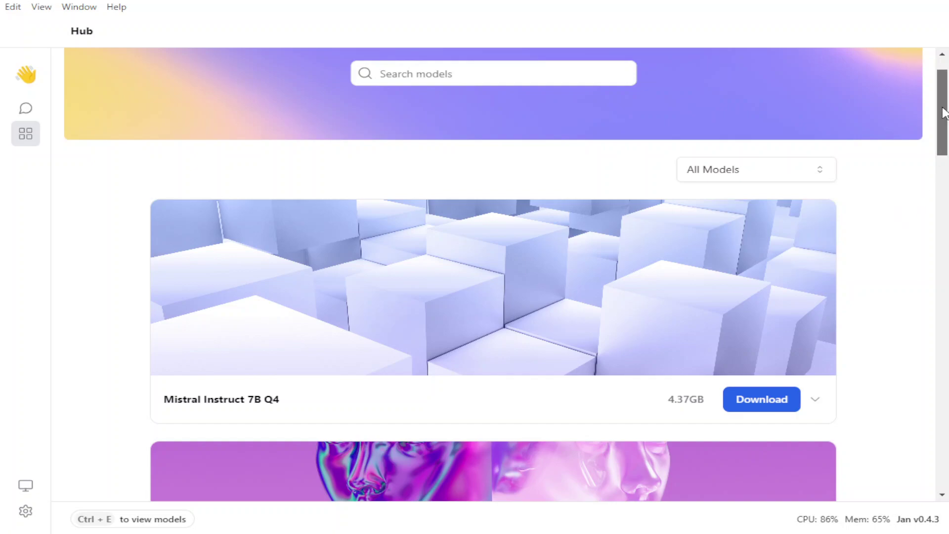
scroll(944, 126, "down", 1)
scroll(944, 123, "down", 6)
scroll(943, 114, "up", 7)
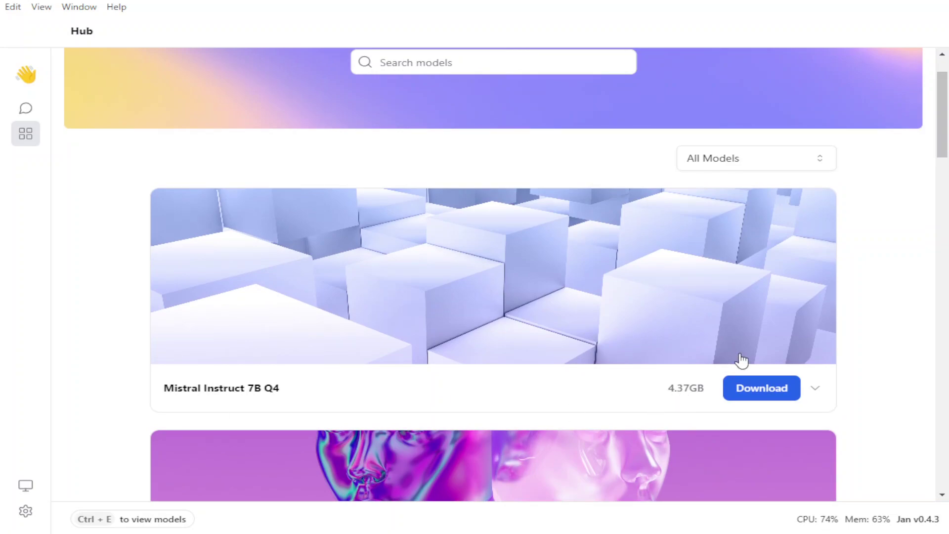
Download the Mistral Instruct 7B Q4 model and start using it in a new thread
left_click(761, 388)
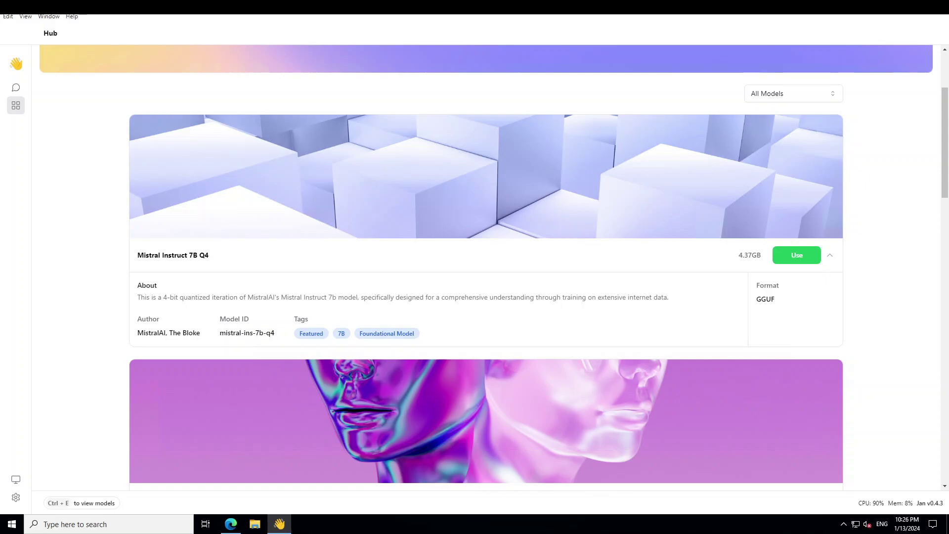
left_click(789, 253)
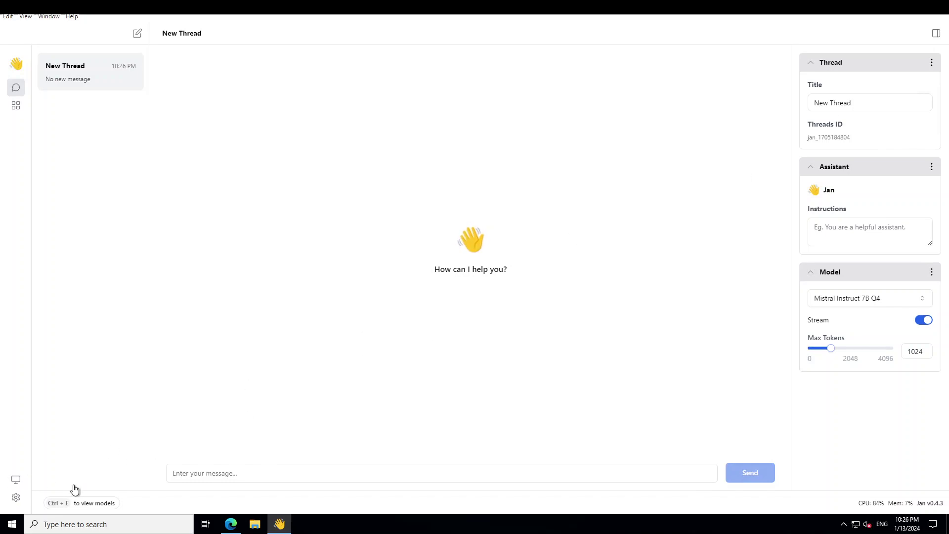
Ask the assistant "Which came first egg or chicken?" in the new thread
left_click(202, 476)
type("Which came f")
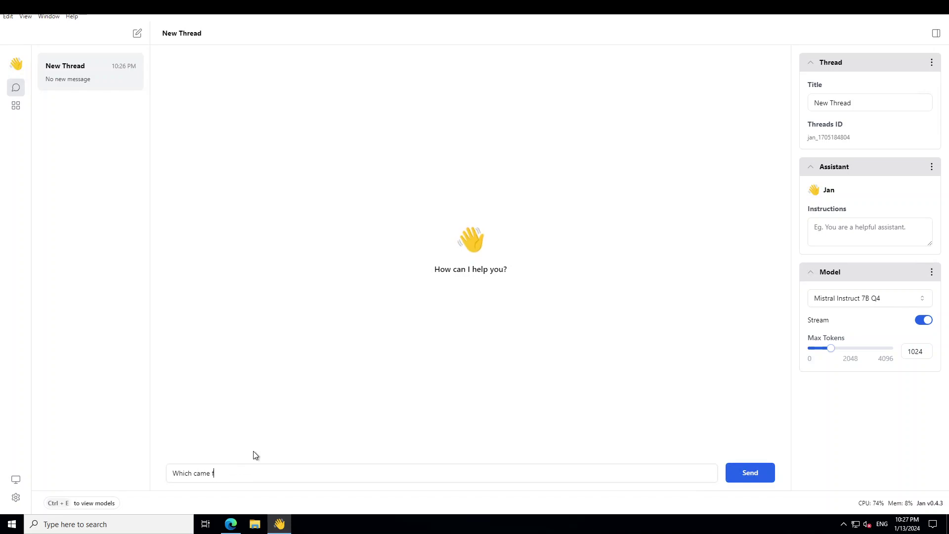
type("irst egg or chicken?")
key("Return")
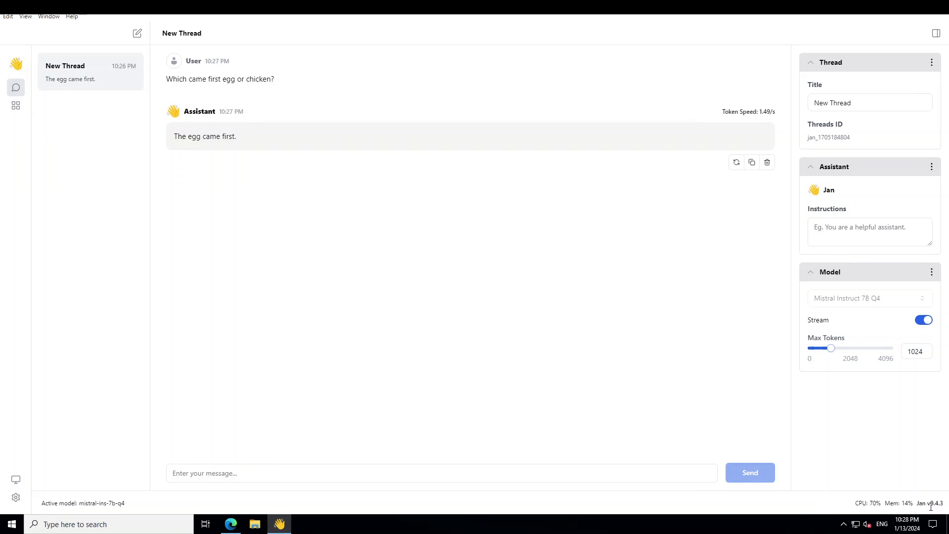
Set the base color scheme to Dark in the appearance settings
left_click(16, 497)
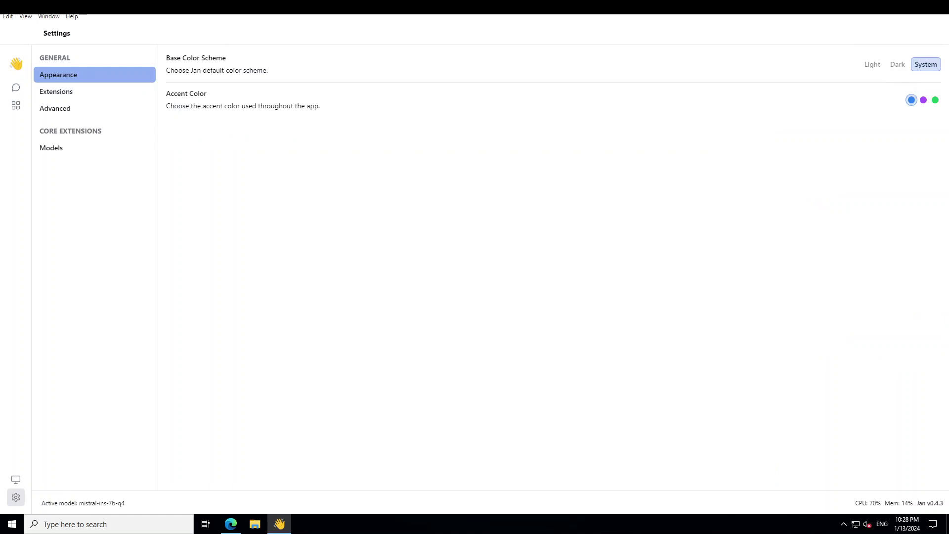
left_click(897, 66)
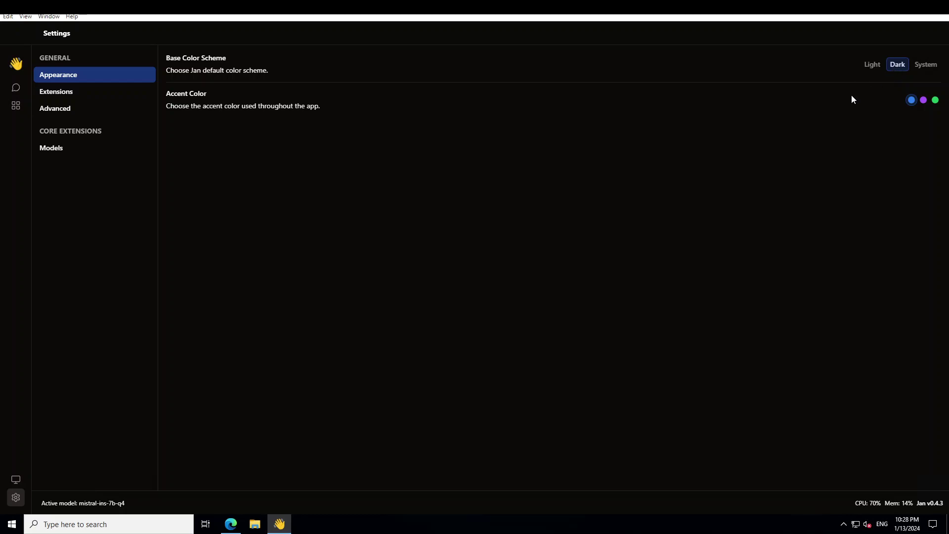
Review the installed extensions, including the Inference Openai Extension, and the advanced and core model settings
left_click(61, 94)
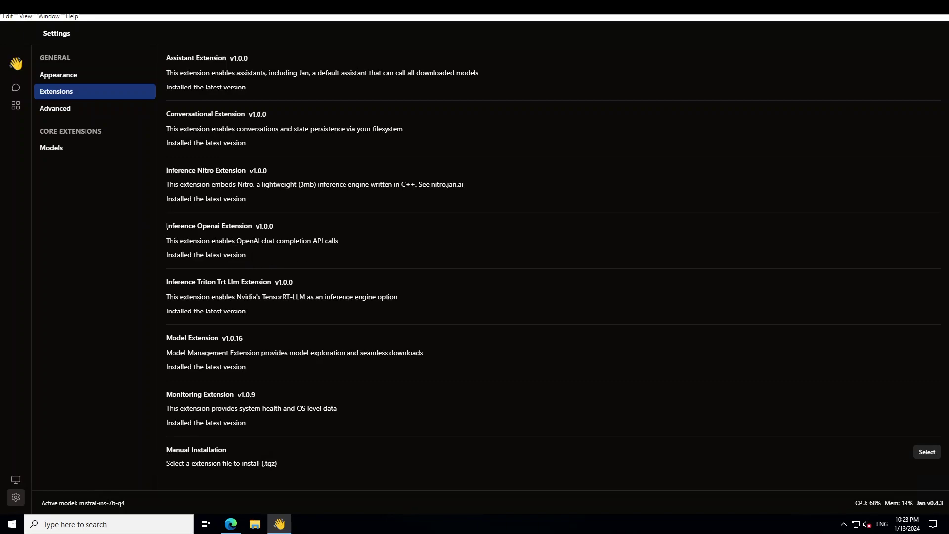
left_click_drag(169, 228, 280, 241)
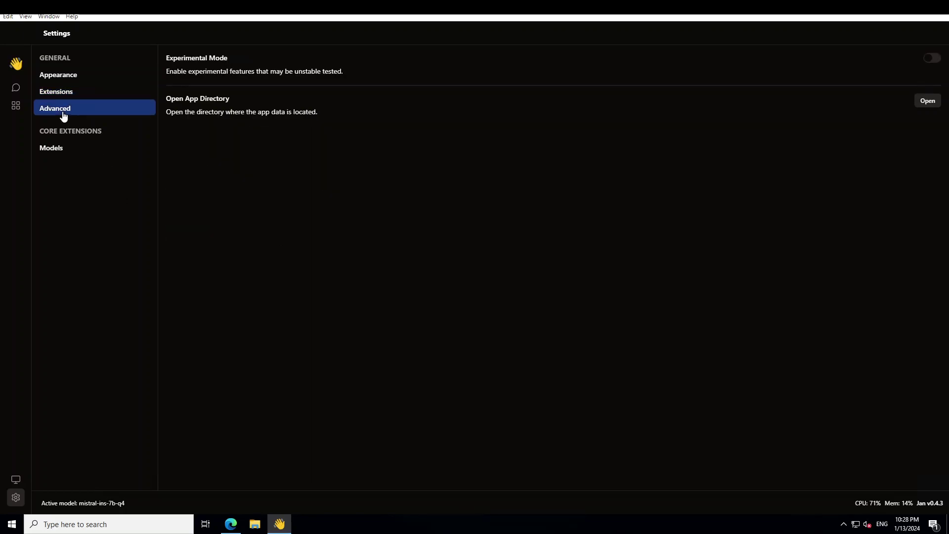
left_click(52, 150)
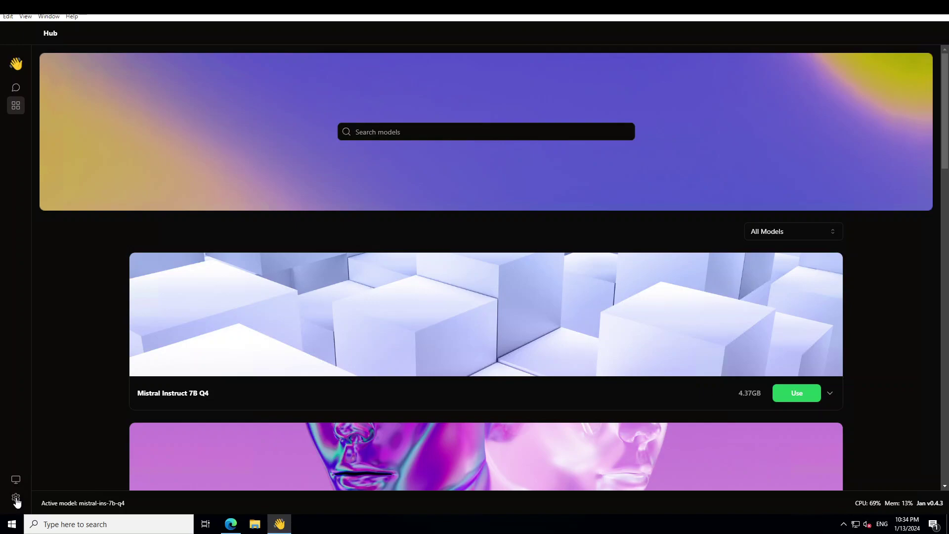
Enable Experimental Mode in the advanced settings
left_click(17, 499)
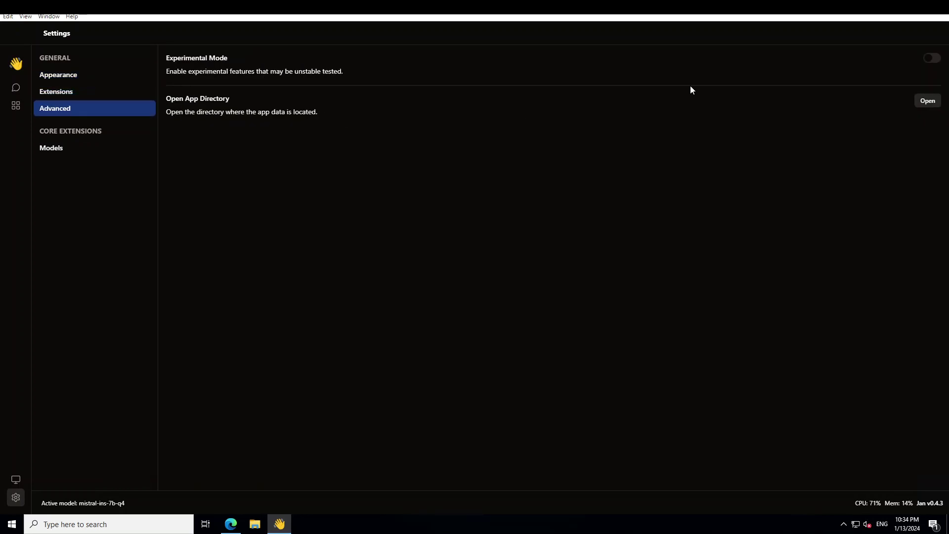
left_click(934, 60)
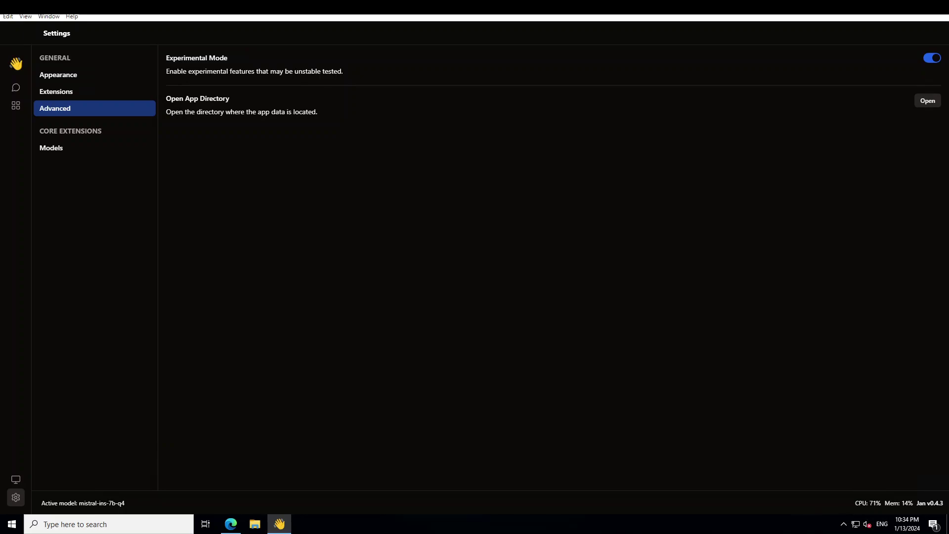
Switch to the Edge browser and try to load Jan's local server at localhost:1337
key("alt+Tab")
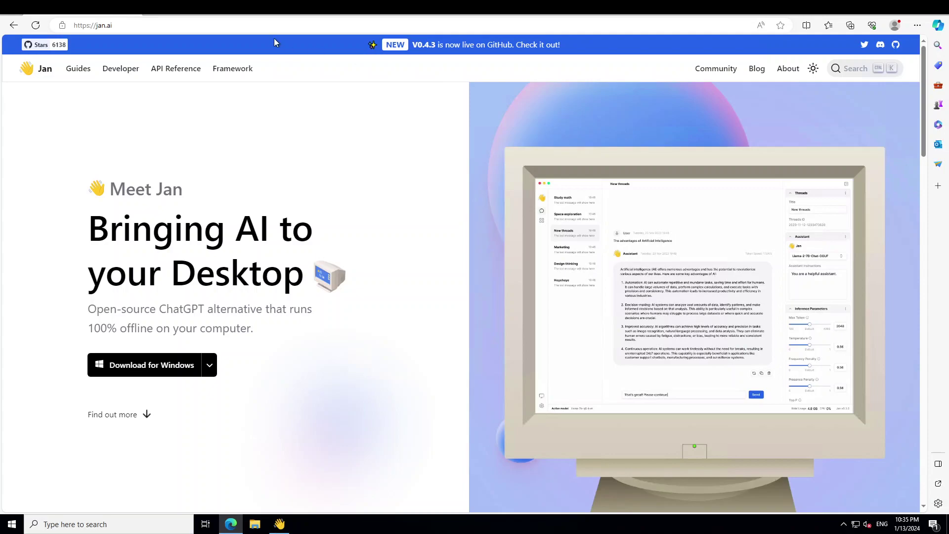
left_click(150, 25)
type("localhost:1337")
key("Return")
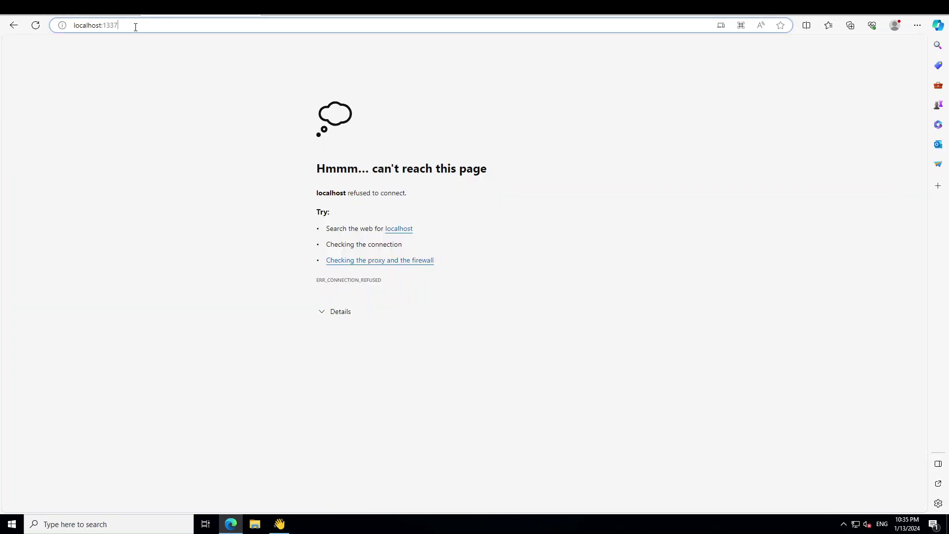
key("Return")
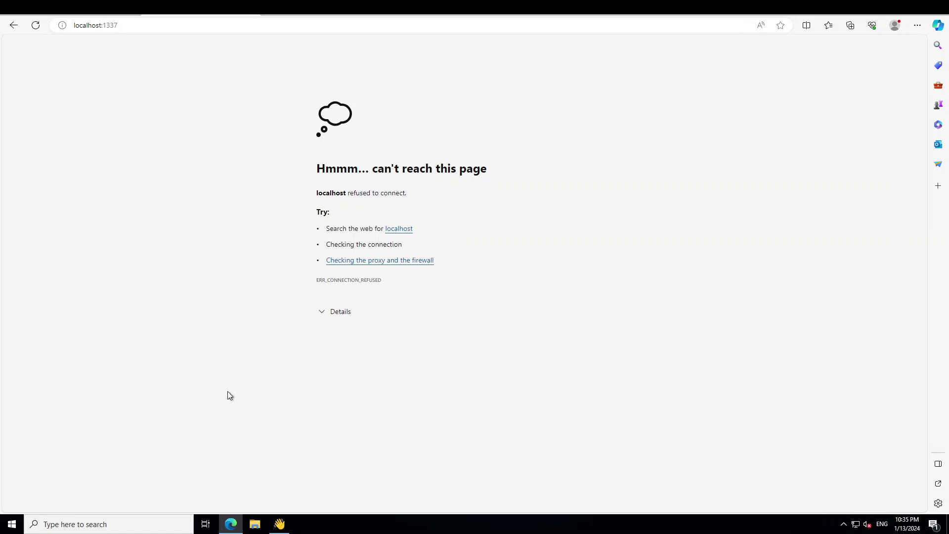
Switch back to Jan, check the System Monitor's resource usage and running models, and reopen the chat thread
left_click(277, 525)
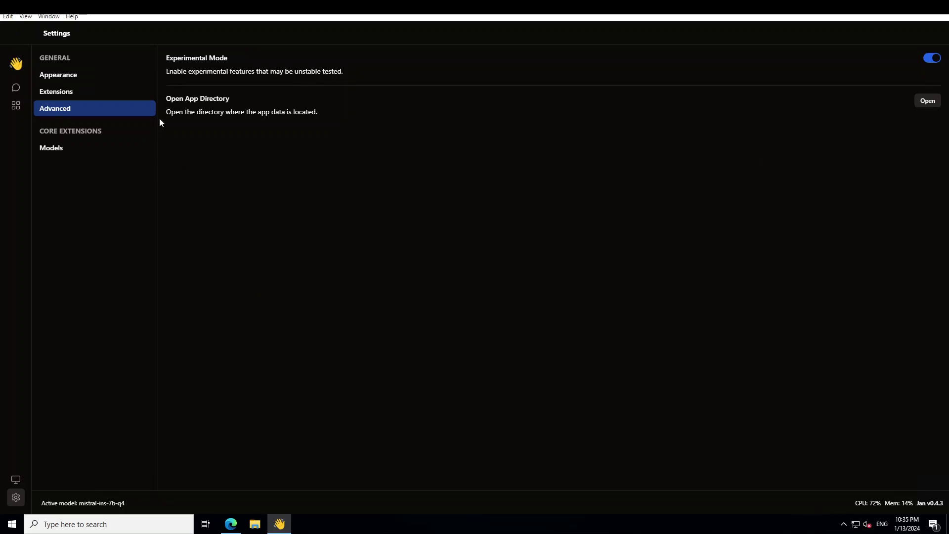
left_click(15, 482)
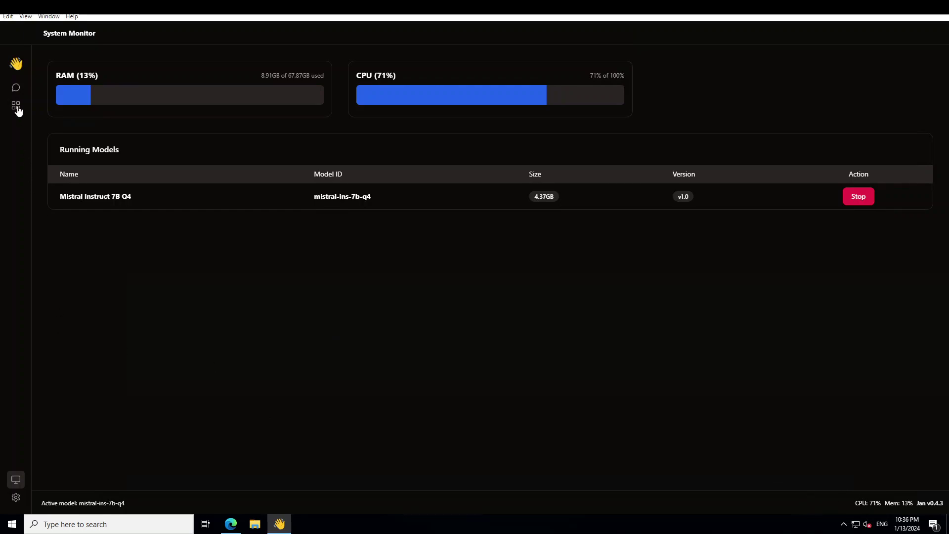
left_click(15, 89)
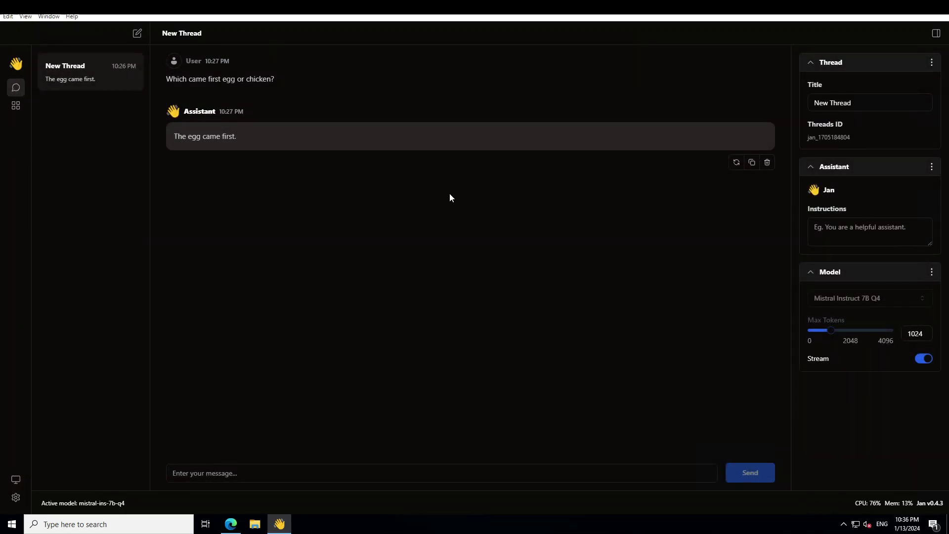